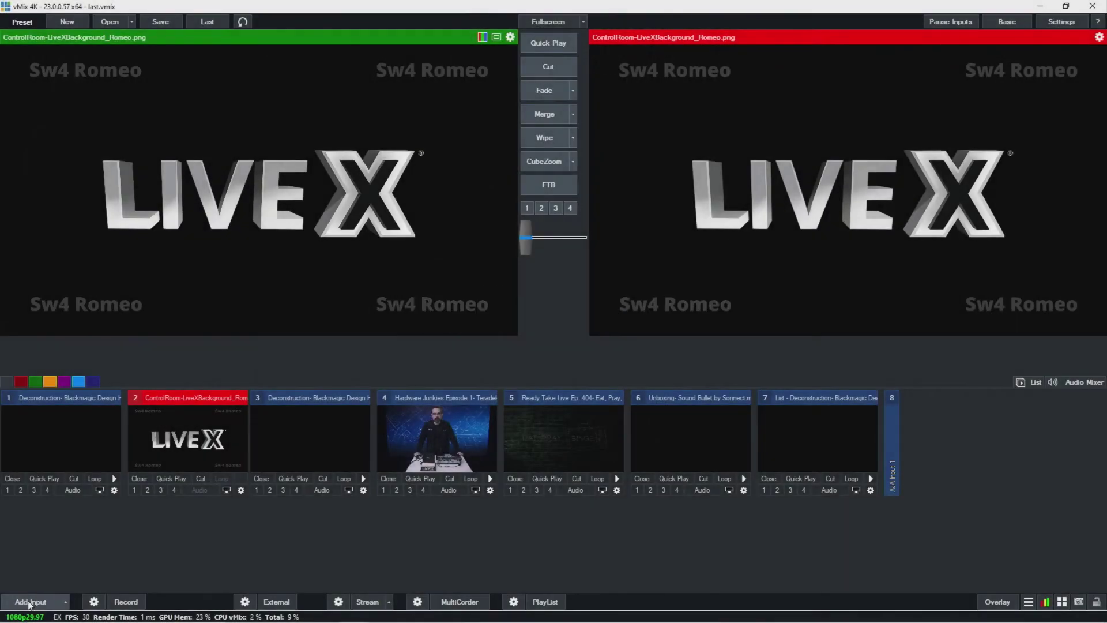
Open Add Input and show the Video Delay options: Source Output, 1920x1080, 20-second delay.
left_click(31, 604)
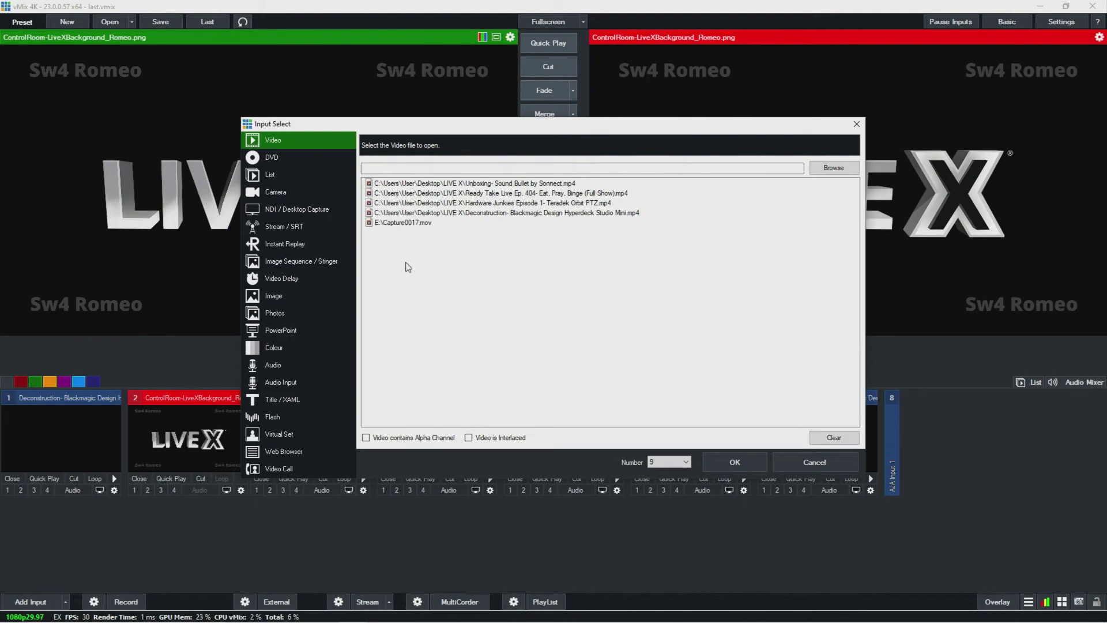
left_click(320, 261)
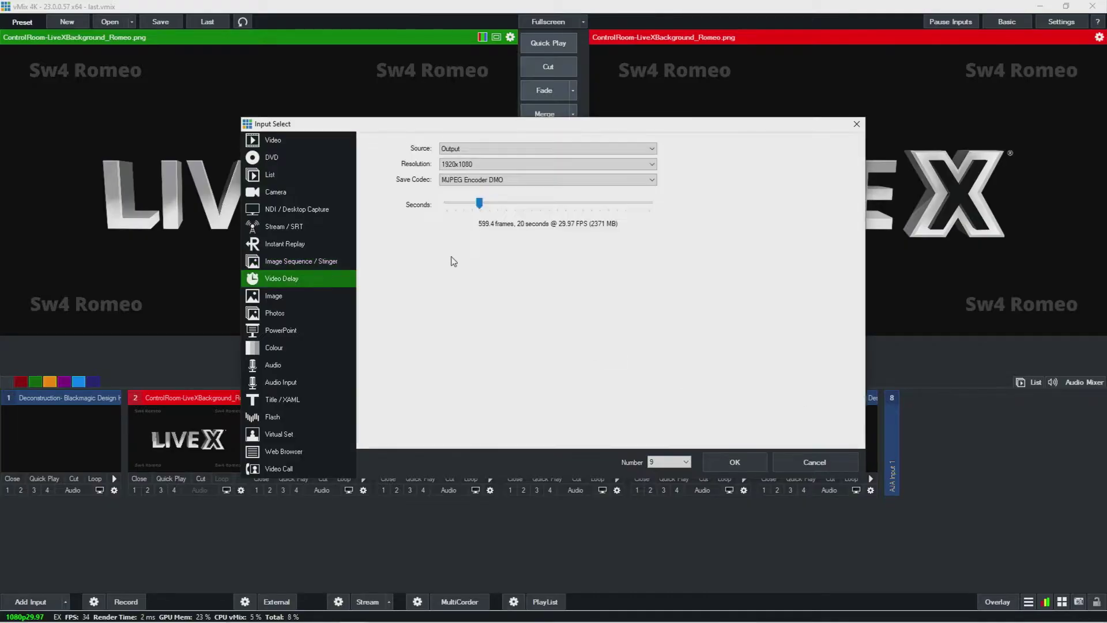
Set the video delay source to 8 AJA Input 1 with a 1-second delay.
left_click(479, 150)
left_click(464, 167)
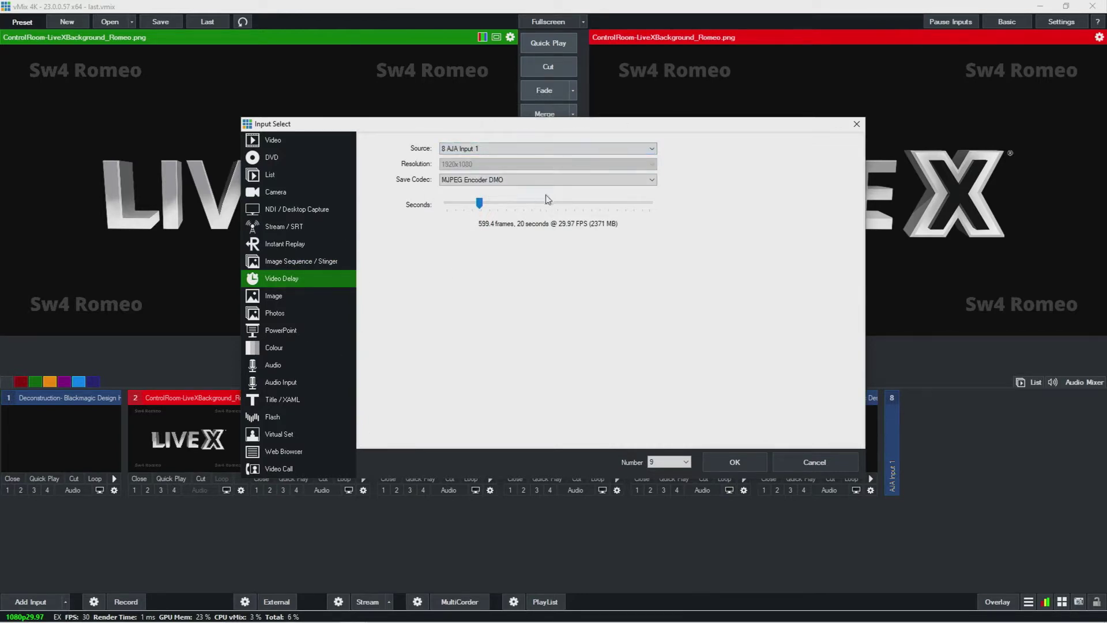
left_click_drag(478, 204, 686, 200)
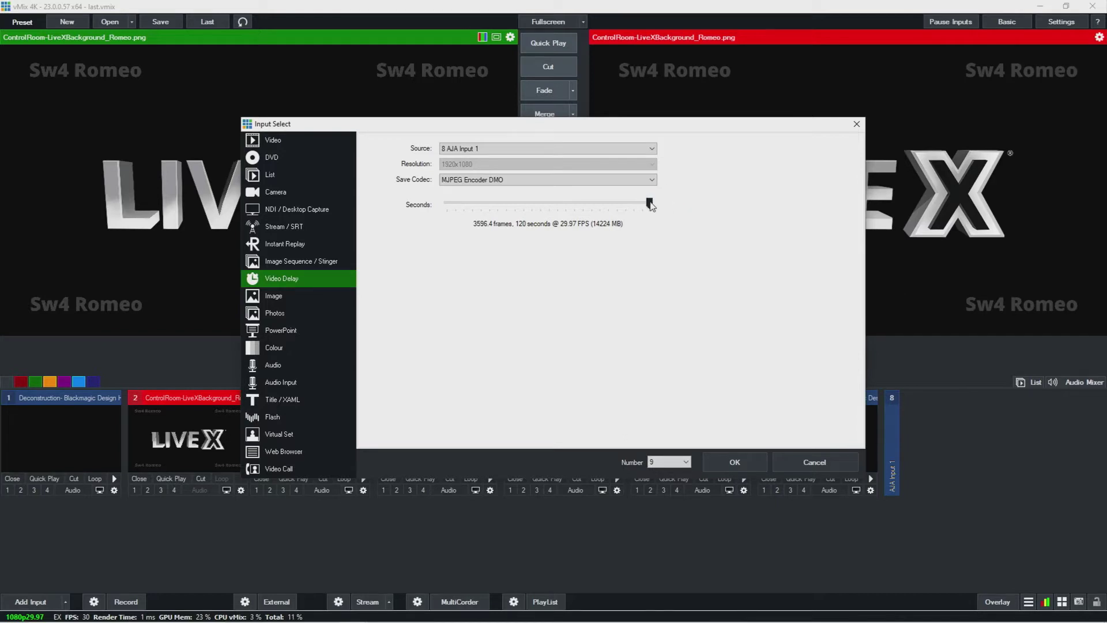
left_click_drag(650, 204, 362, 205)
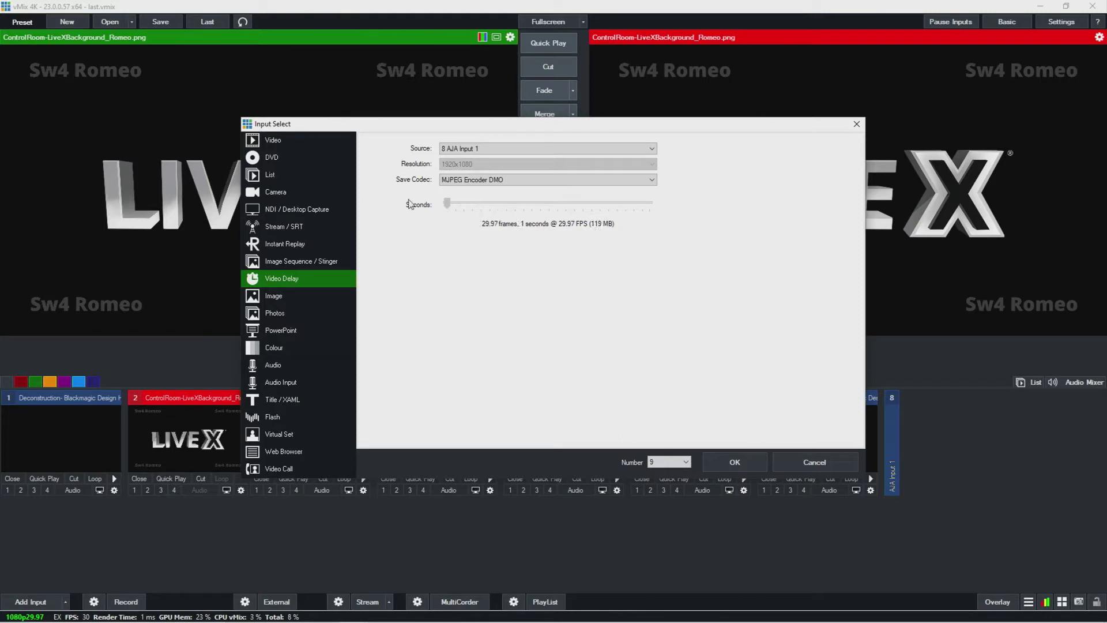
Keep MJPEG Encoder DMO as the save codec and move on to the Image input type.
left_click(478, 179)
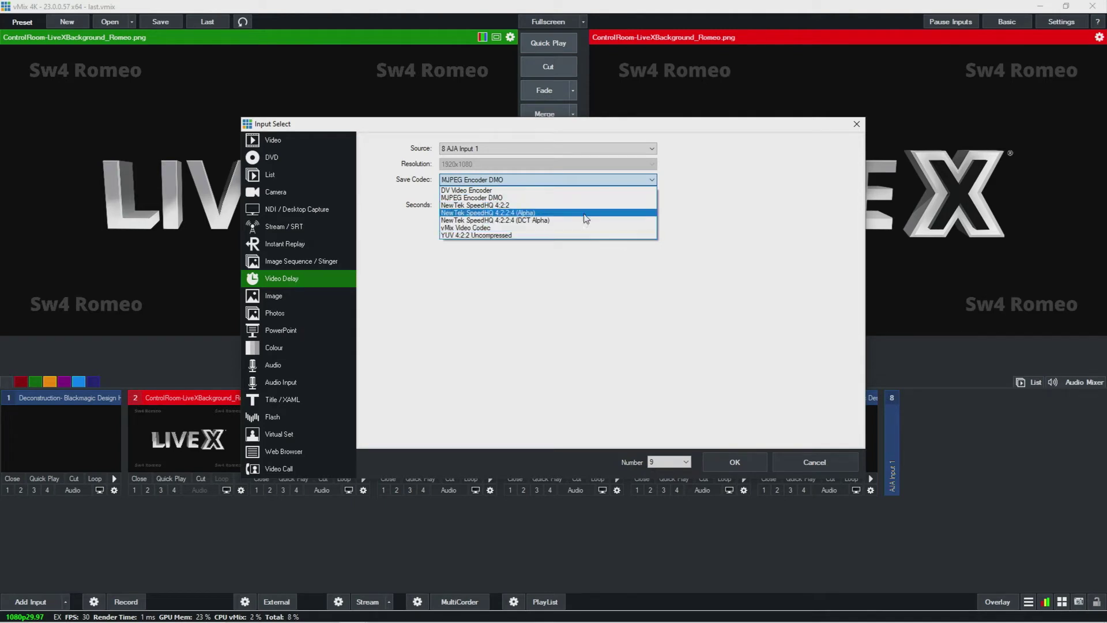
left_click(515, 160)
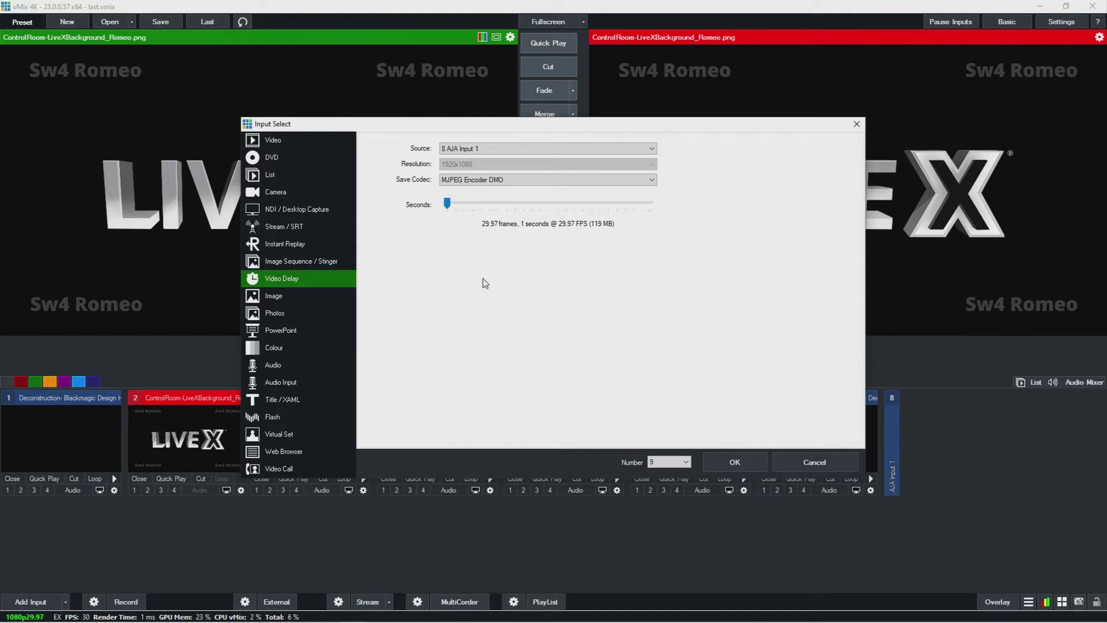
left_click(296, 296)
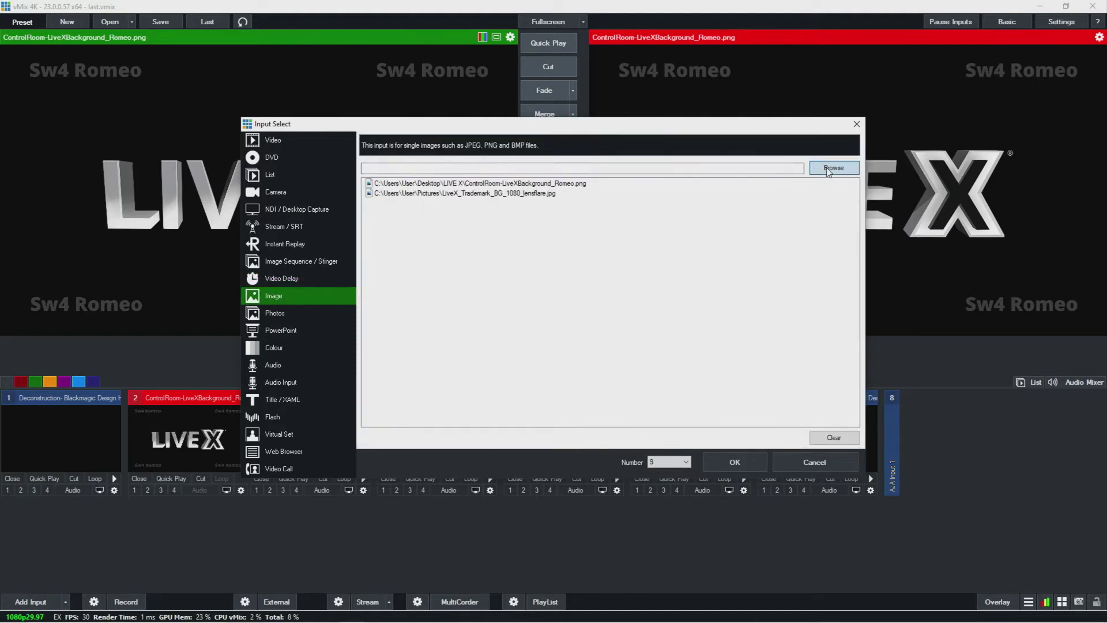
Add ControlRoom-LiveXBackground_Romeo PNG from Desktop > LIVE X as input 9 and preview it.
left_click(834, 168)
left_click(289, 217)
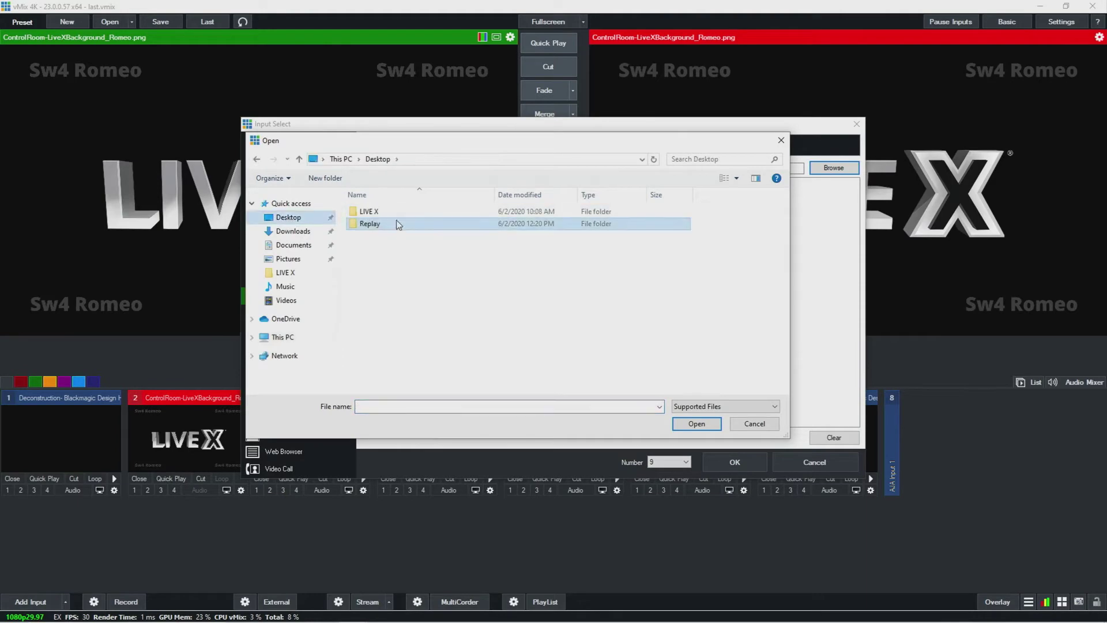
double_click(368, 211)
left_click(381, 232)
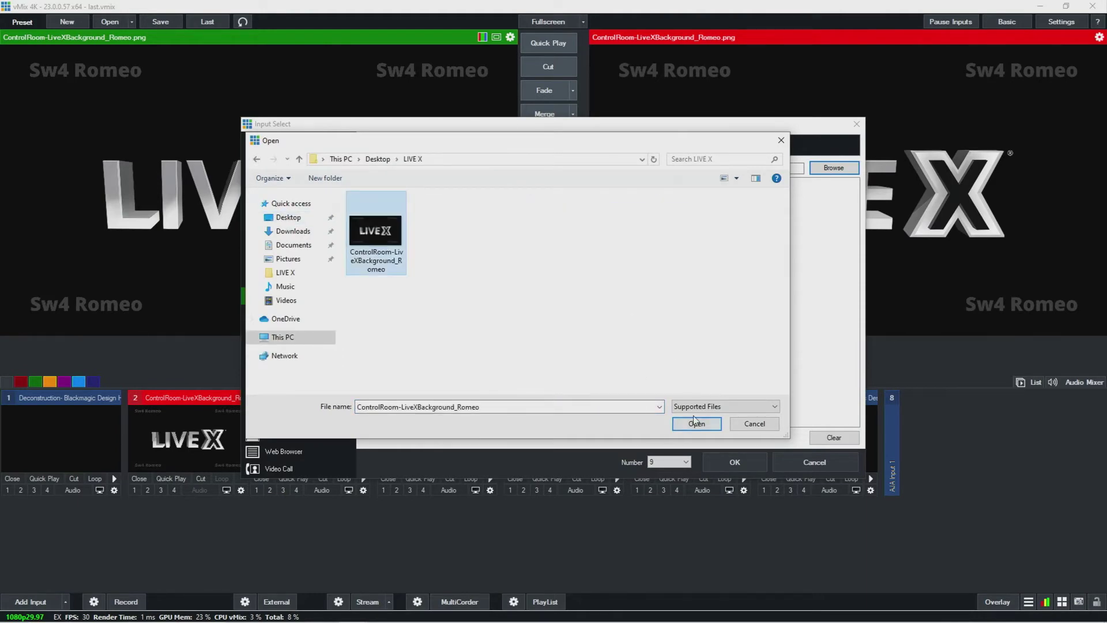
left_click(713, 424)
left_click(735, 462)
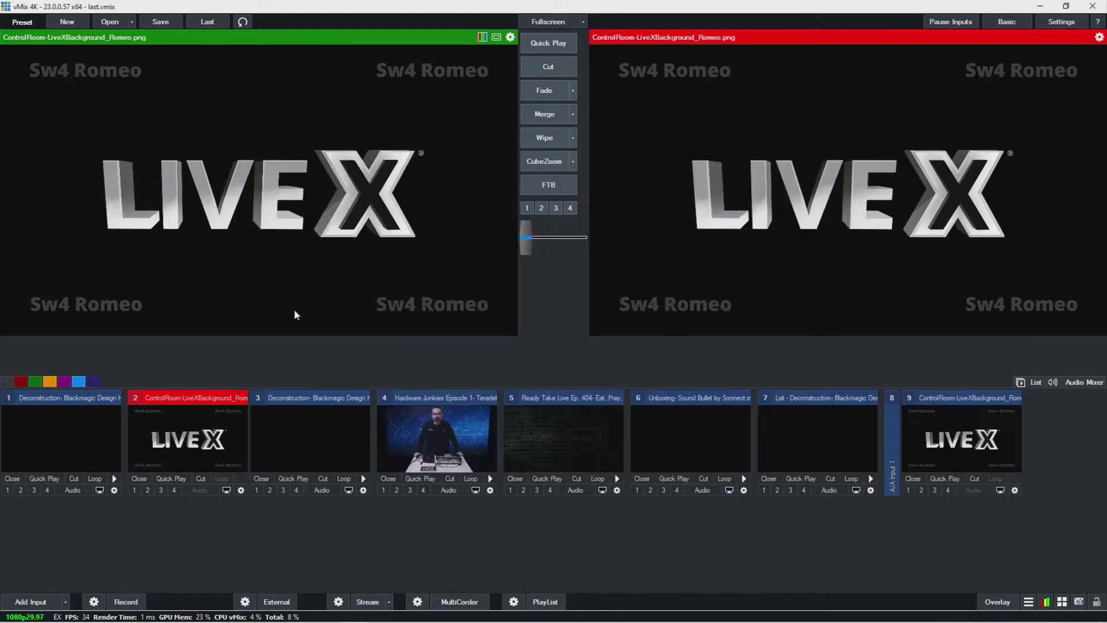
left_click(977, 438)
In input 9's General settings, try Widescreen, then set the aspect ratio back to Source.
left_click(1015, 490)
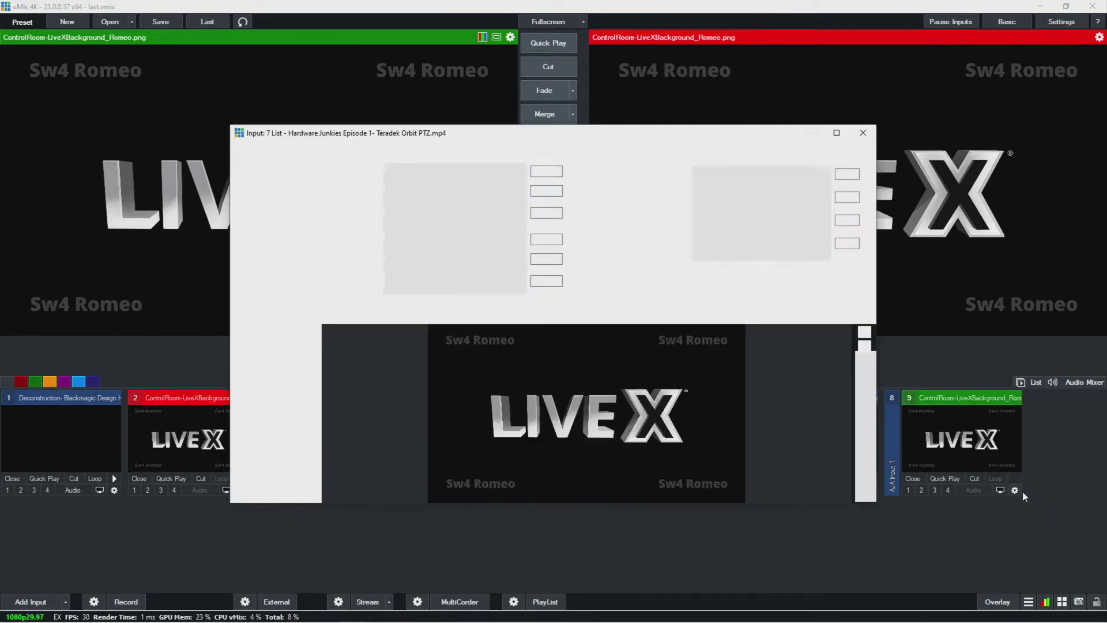
left_click(284, 149)
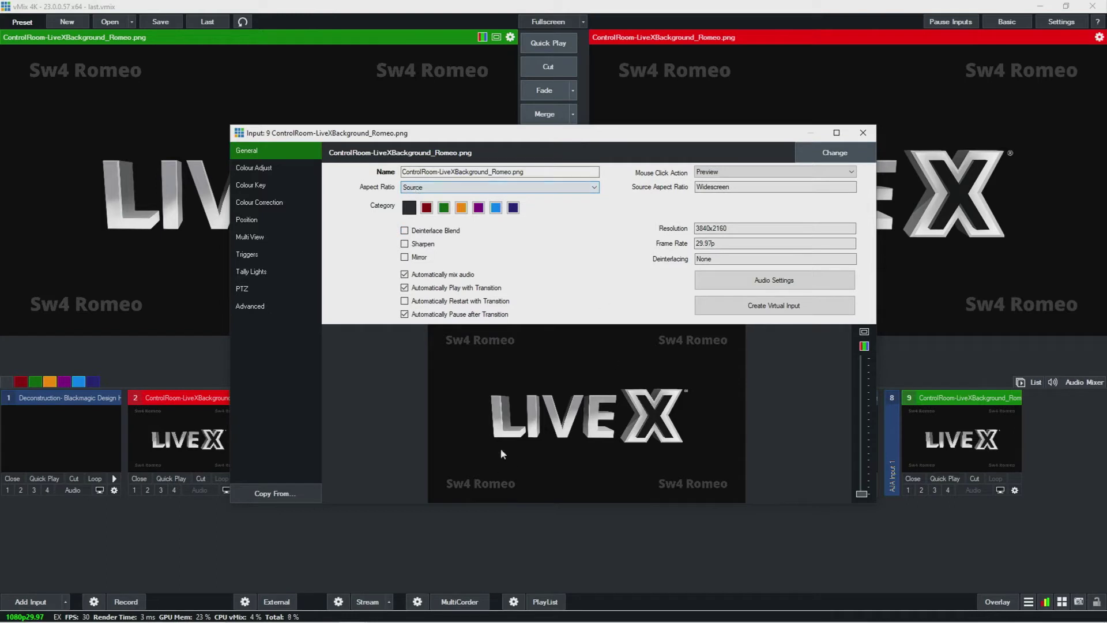
left_click(429, 187)
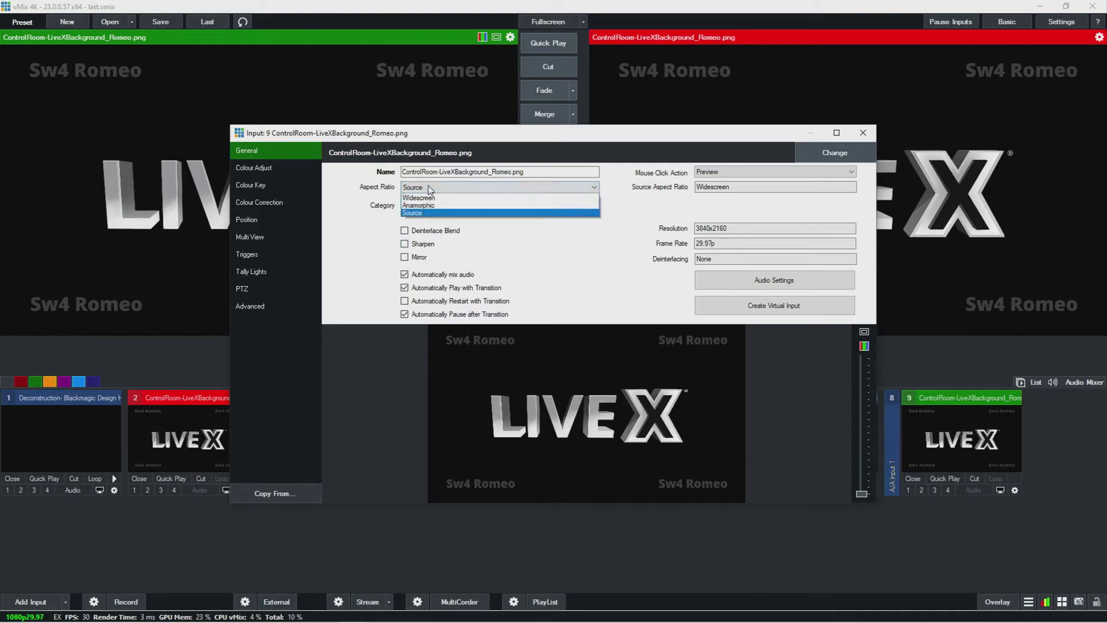
left_click(336, 228)
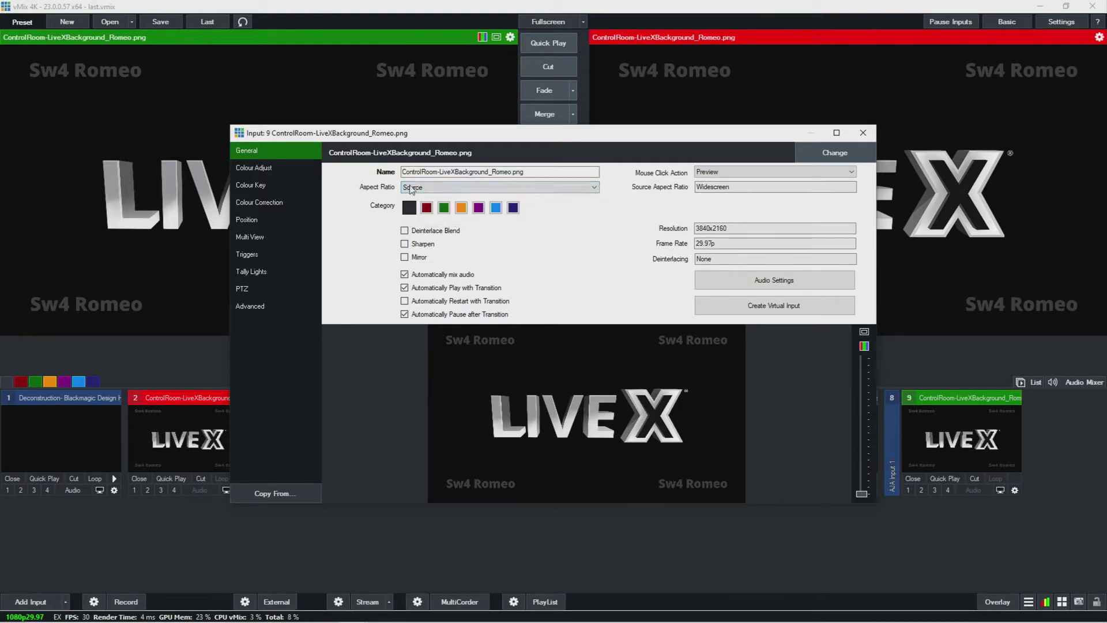
left_click(413, 187)
left_click(417, 206)
left_click(431, 190)
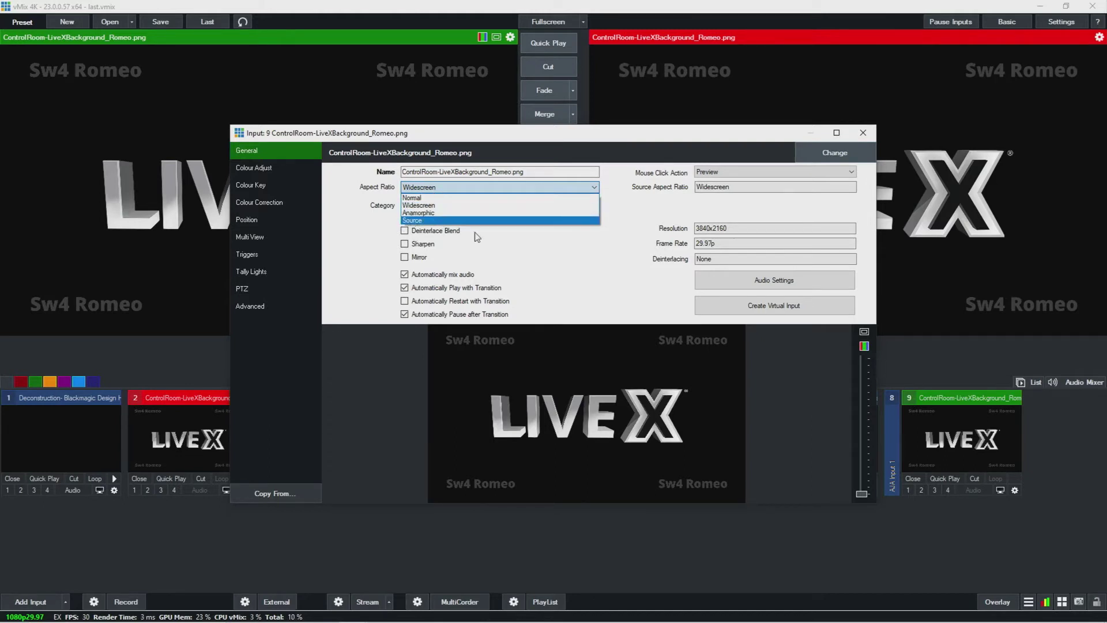
left_click(444, 223)
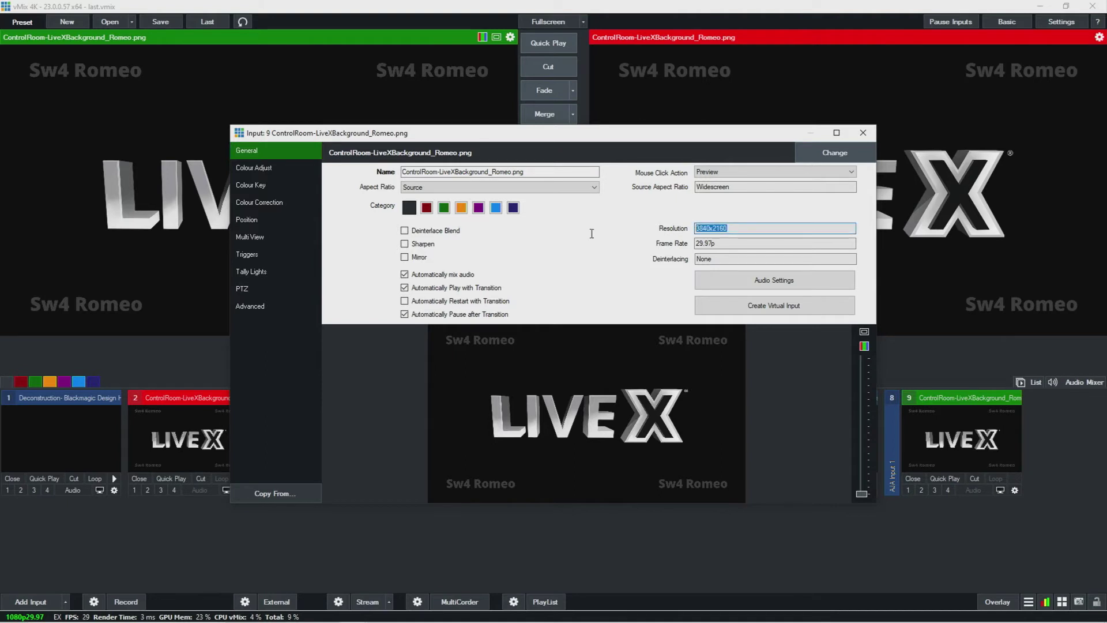
Check input 9's frame rate and resolution values, then close its properties window.
key("Tab")
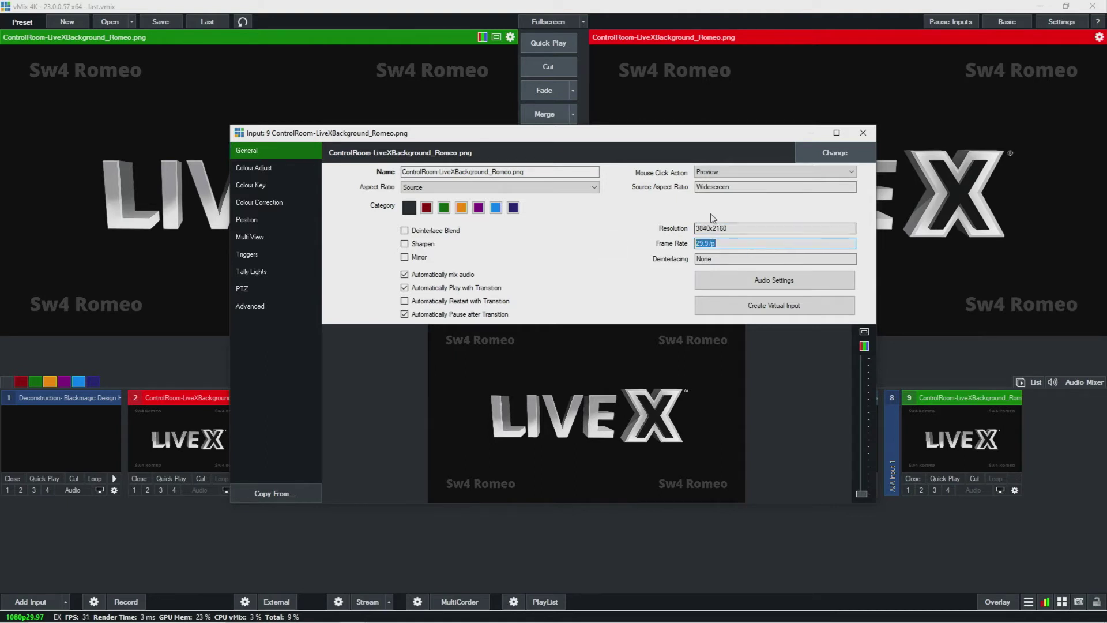
left_click_drag(745, 225, 695, 231)
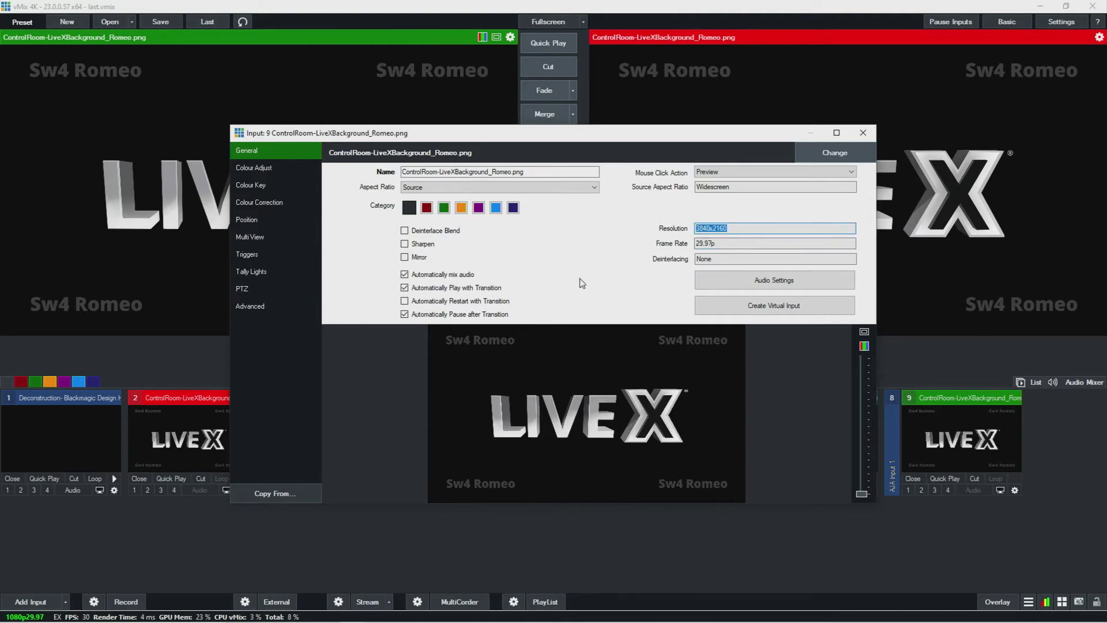
left_click(730, 257)
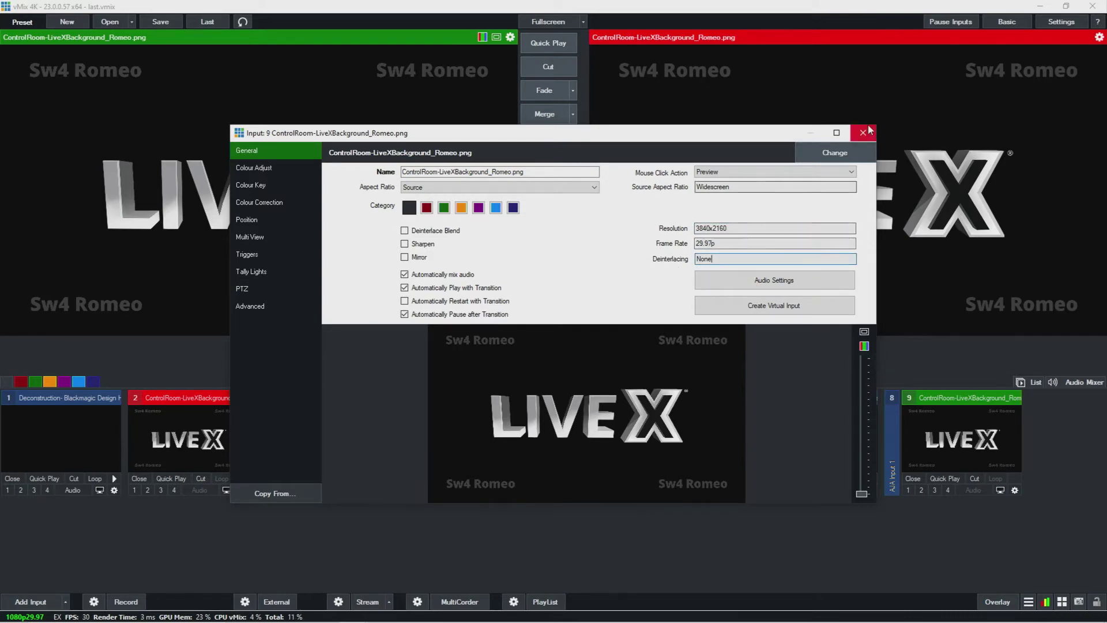
left_click(863, 133)
Open Add Input, view the PowerPoint input options, then switch to the Colour type.
left_click(28, 602)
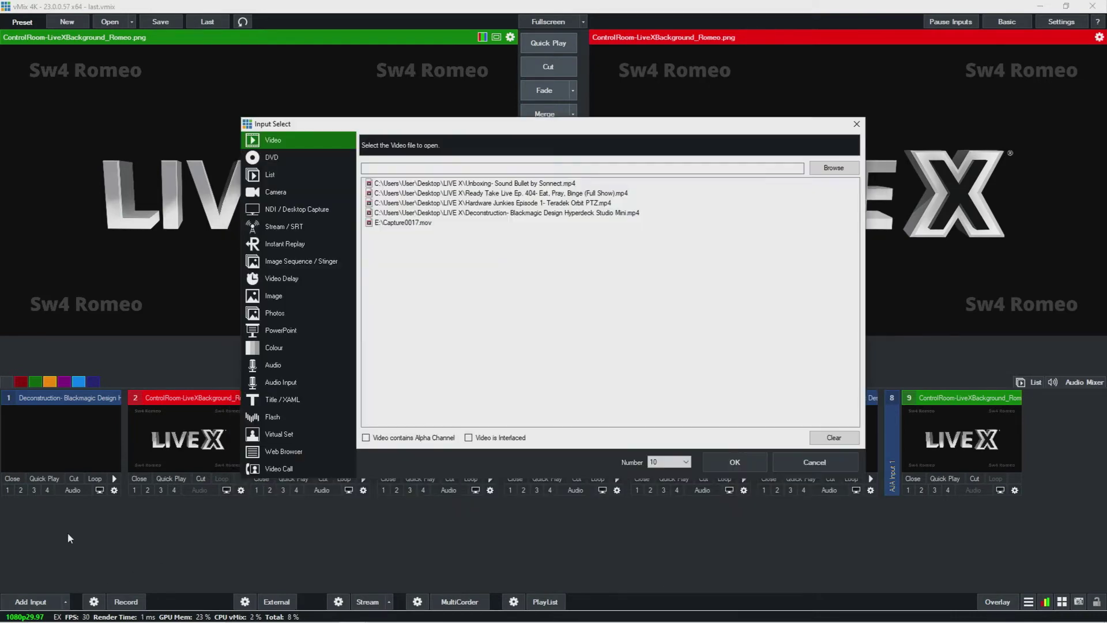
left_click(289, 330)
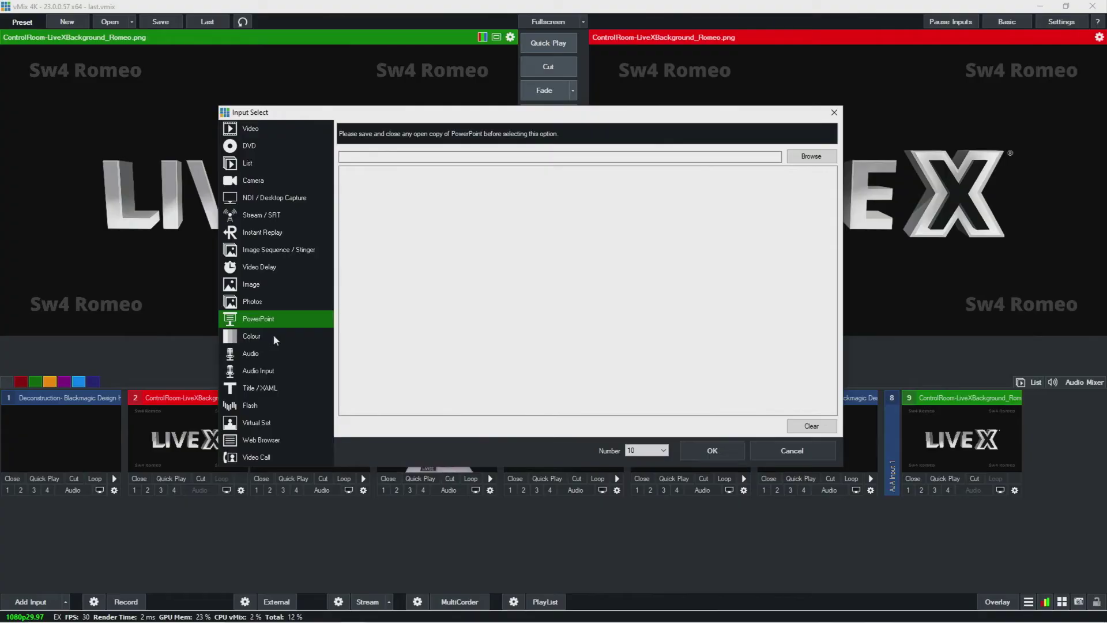
left_click(275, 337)
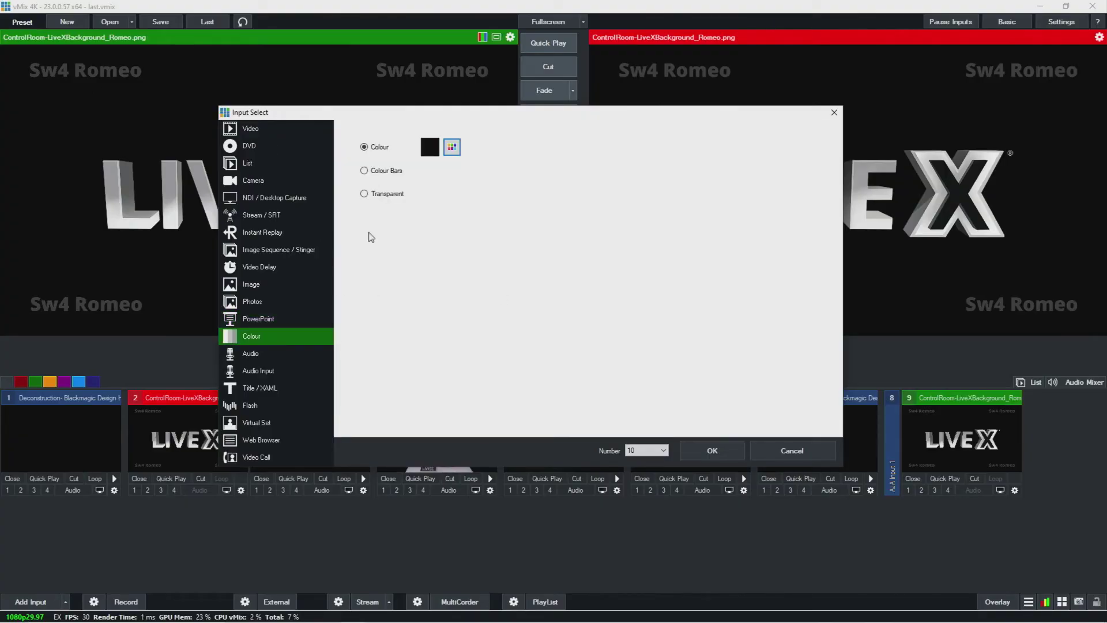
Try the colour picker and Colour Bars, then make the Colour input Transparent.
left_click(452, 147)
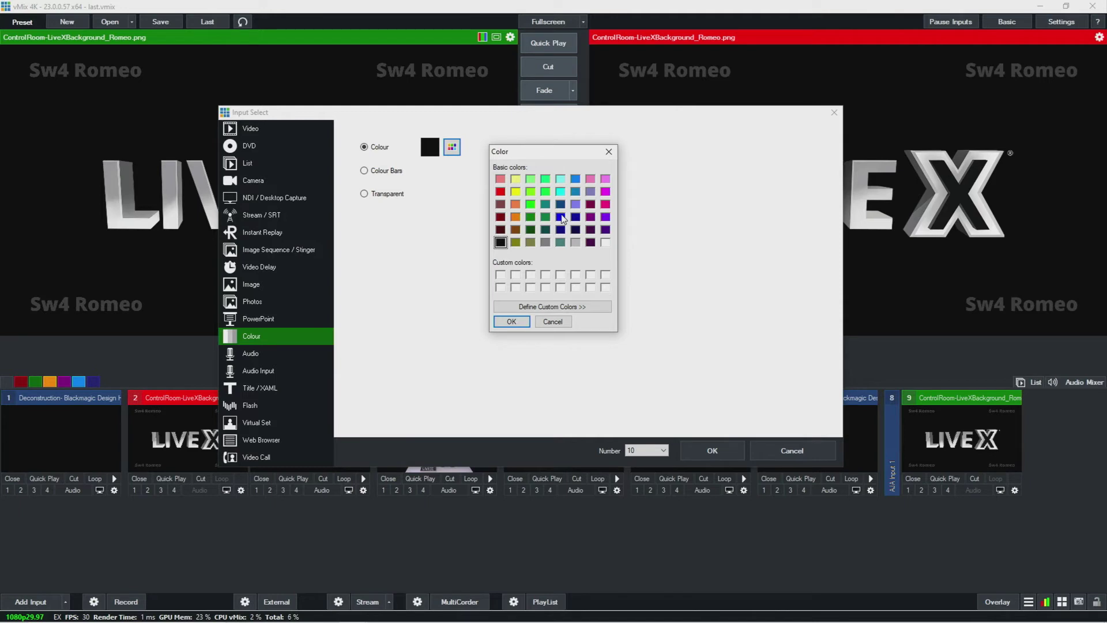
left_click(610, 151)
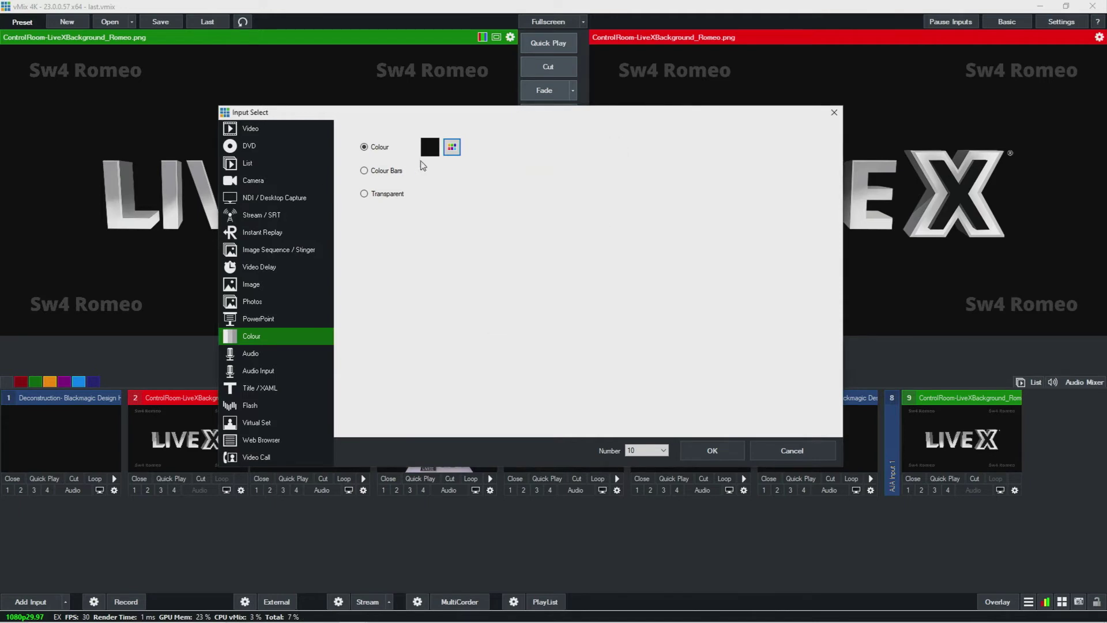
left_click(401, 172)
left_click(382, 196)
Choose Audio Input and set its audio device to Line (NewTek NDI Audio) instead of Dante USB Receive.
left_click(259, 354)
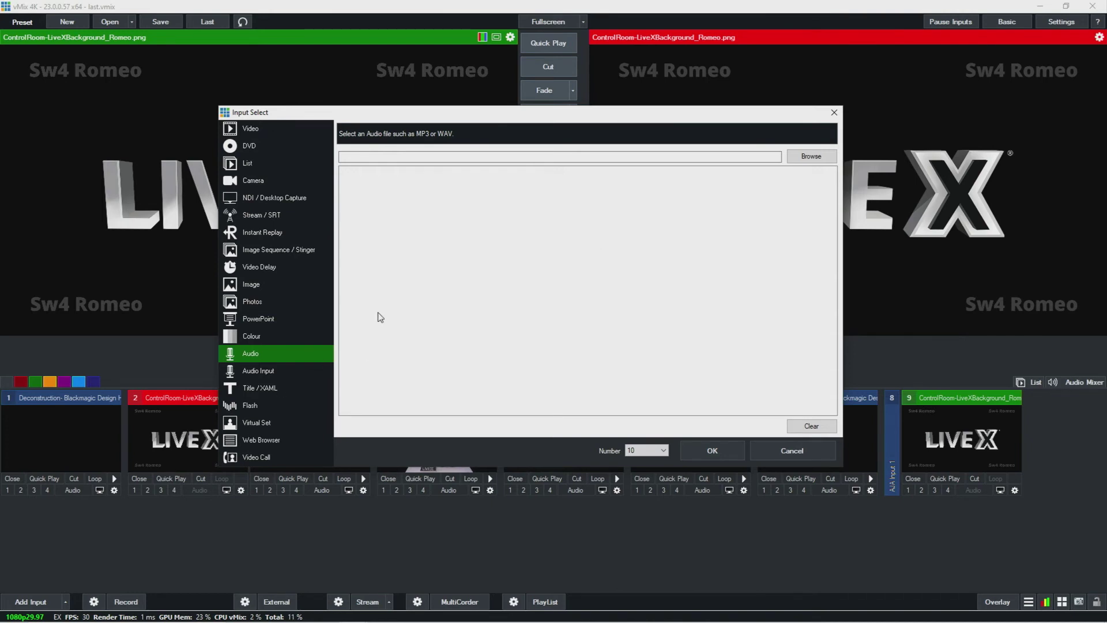
left_click(285, 371)
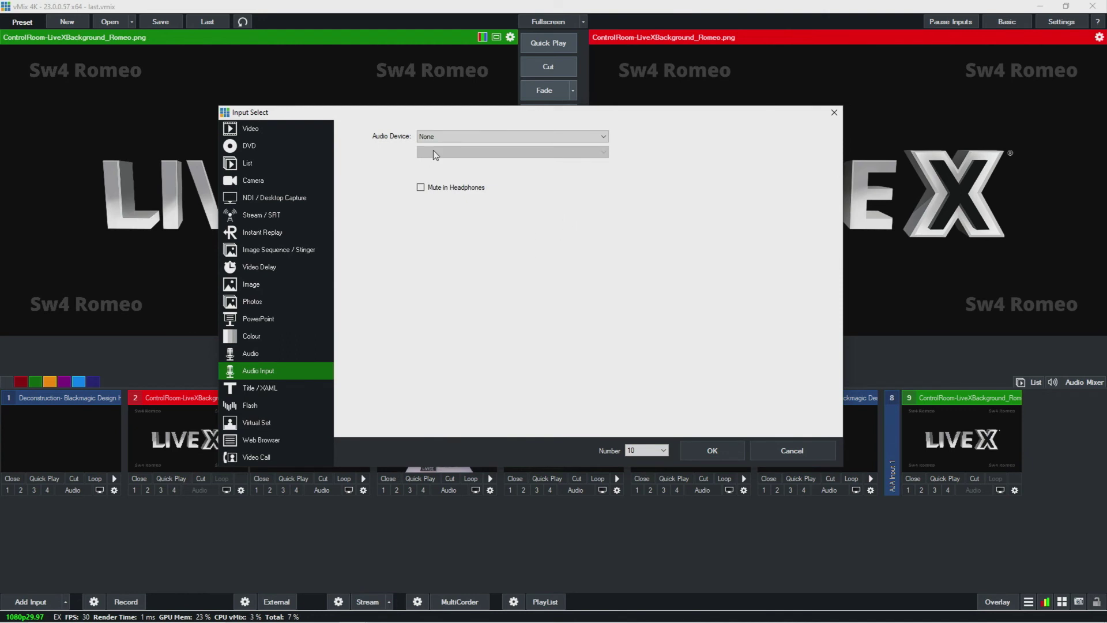
left_click(456, 136)
left_click(466, 155)
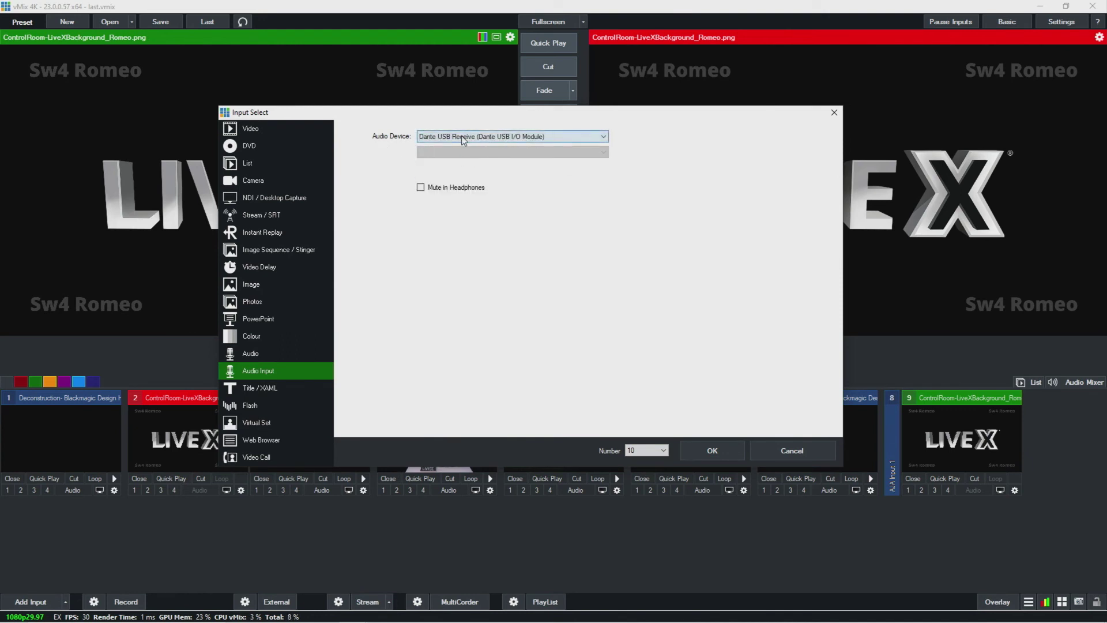
left_click(430, 141)
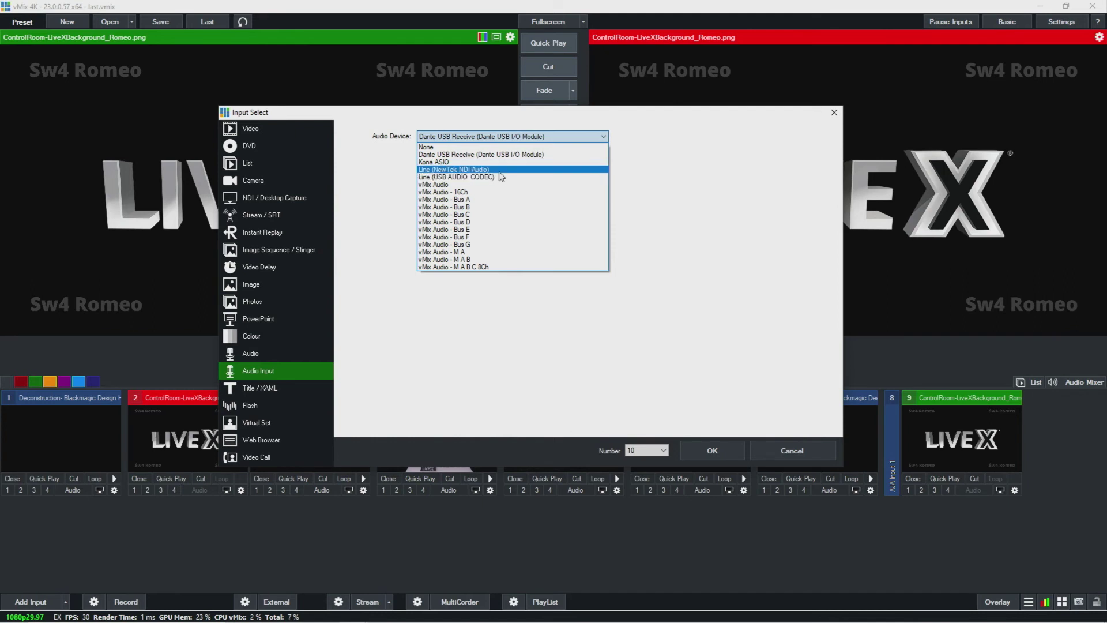
left_click(507, 170)
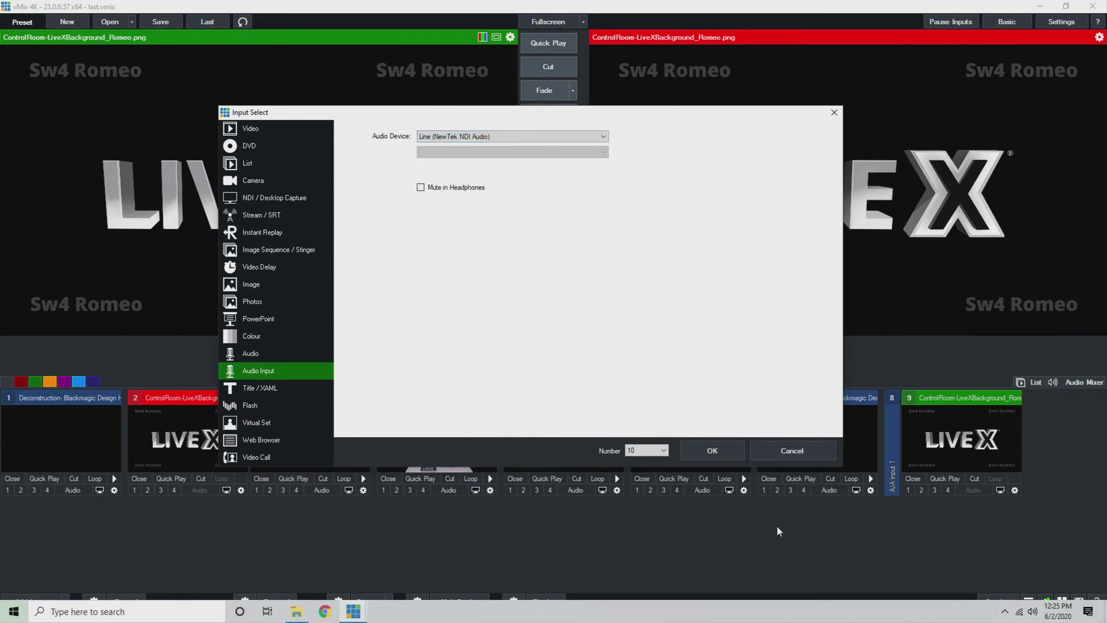
Launch NDI Virtual Input by searching 'ndi' in the Start menu.
key("super")
type("ndi")
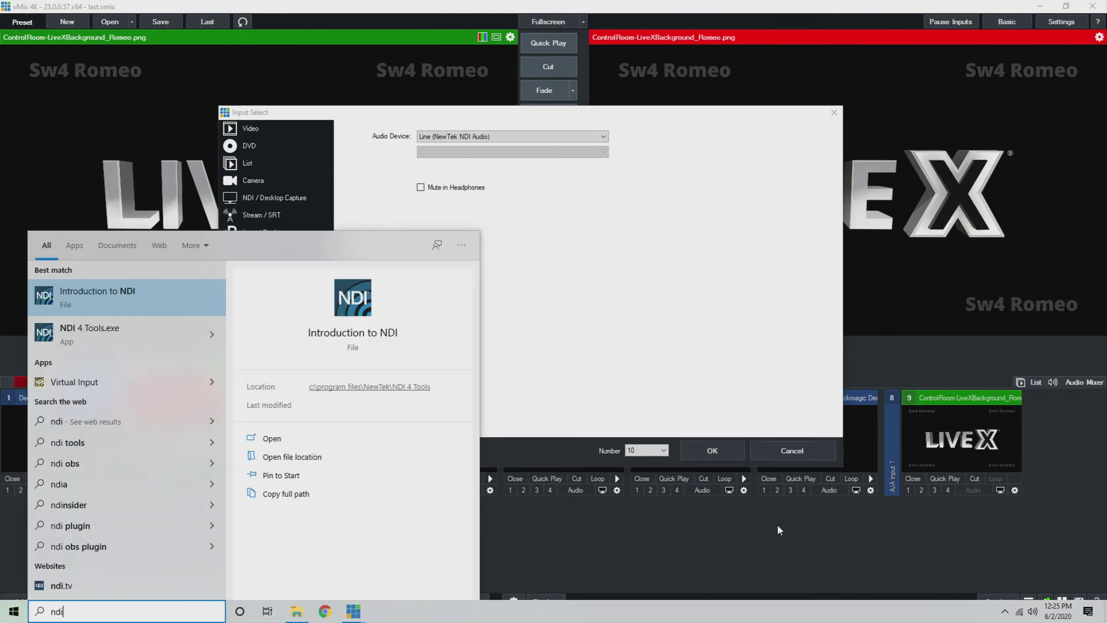
key("Down")
key("Down")
key("Return")
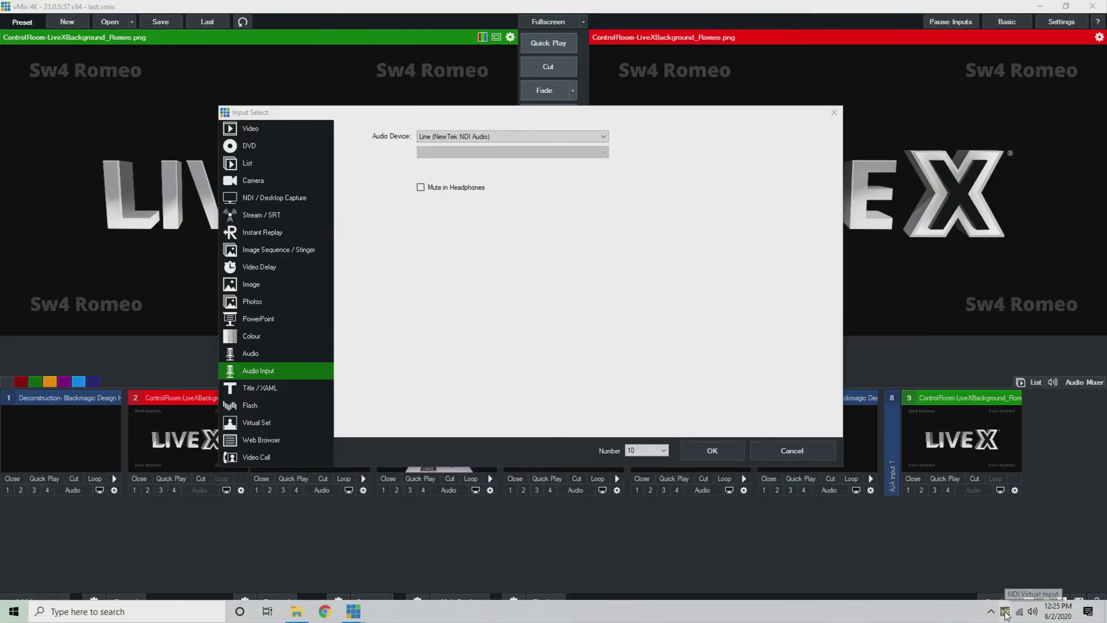
Show NDI Virtual Input's tray list of sources such as MCRBLUEBOT, then dismiss it.
right_click(1006, 613)
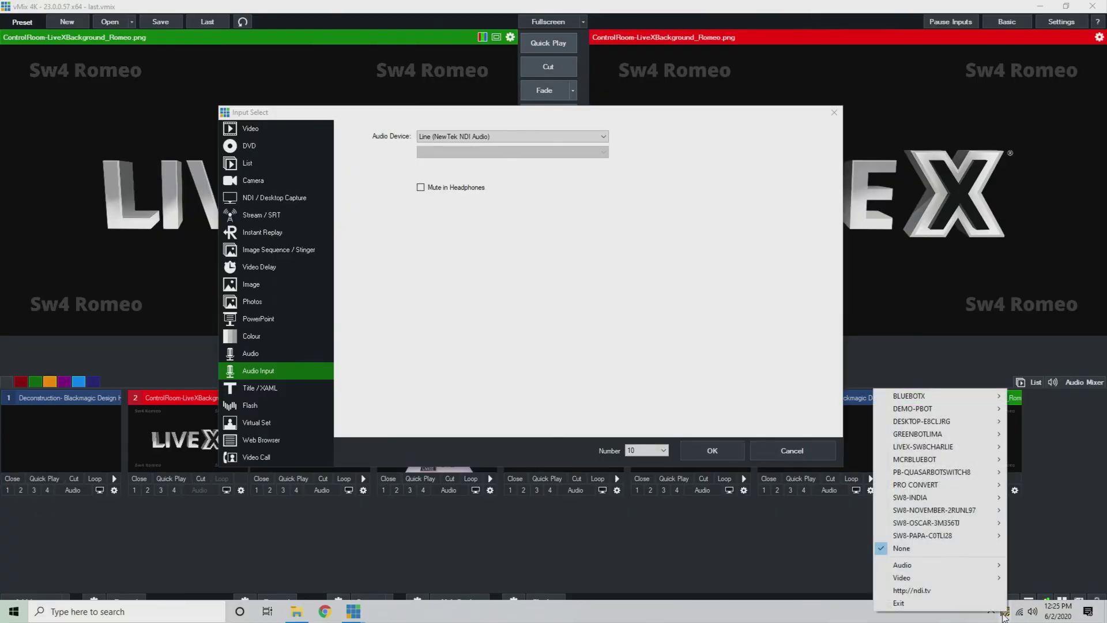
mouse_move(946, 460)
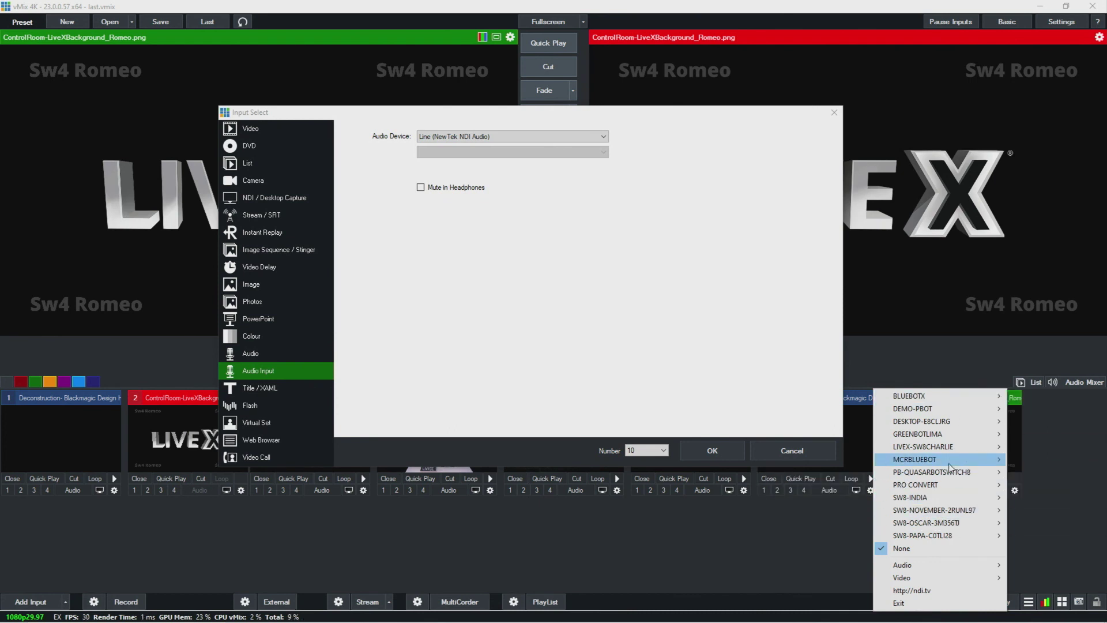
left_click(496, 269)
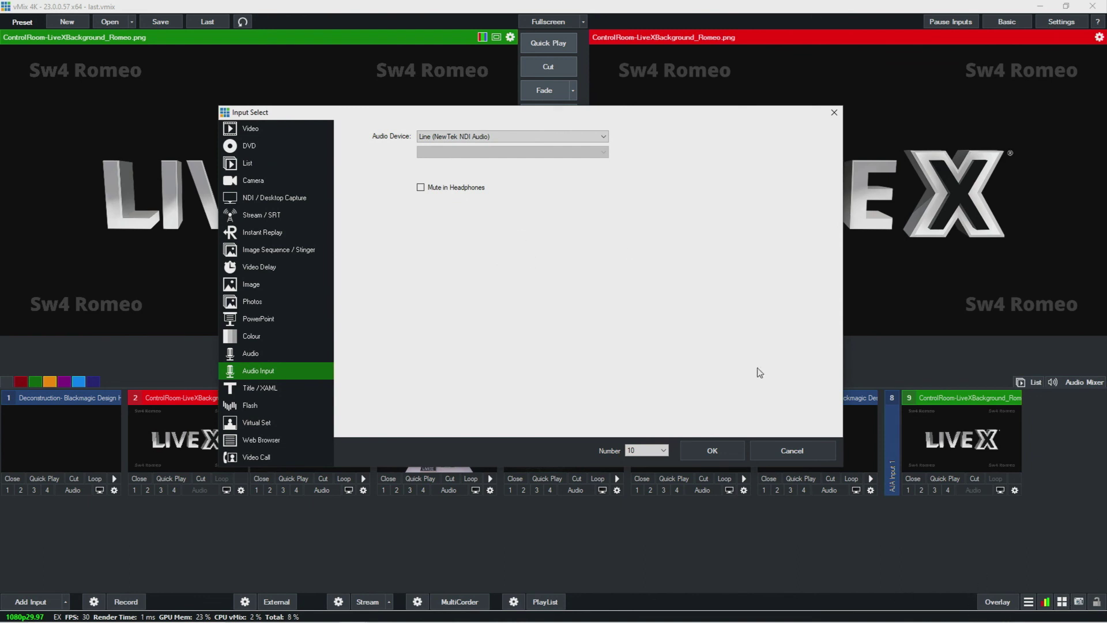
Reselect Line (NewTek NDI Audio) as the new audio input's device.
left_click(473, 138)
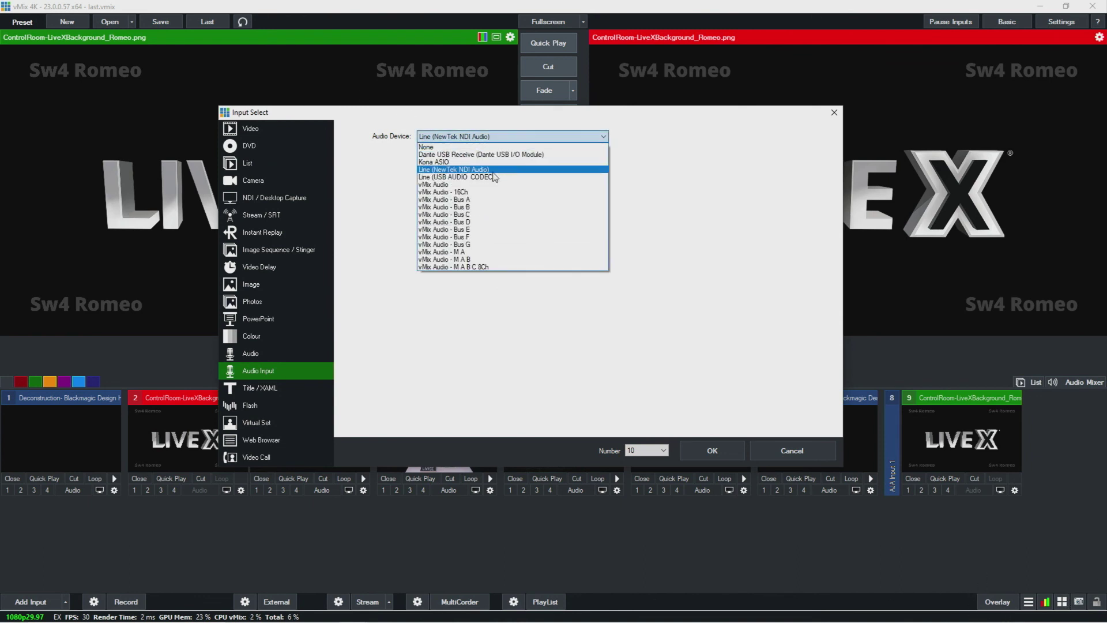
left_click(369, 194)
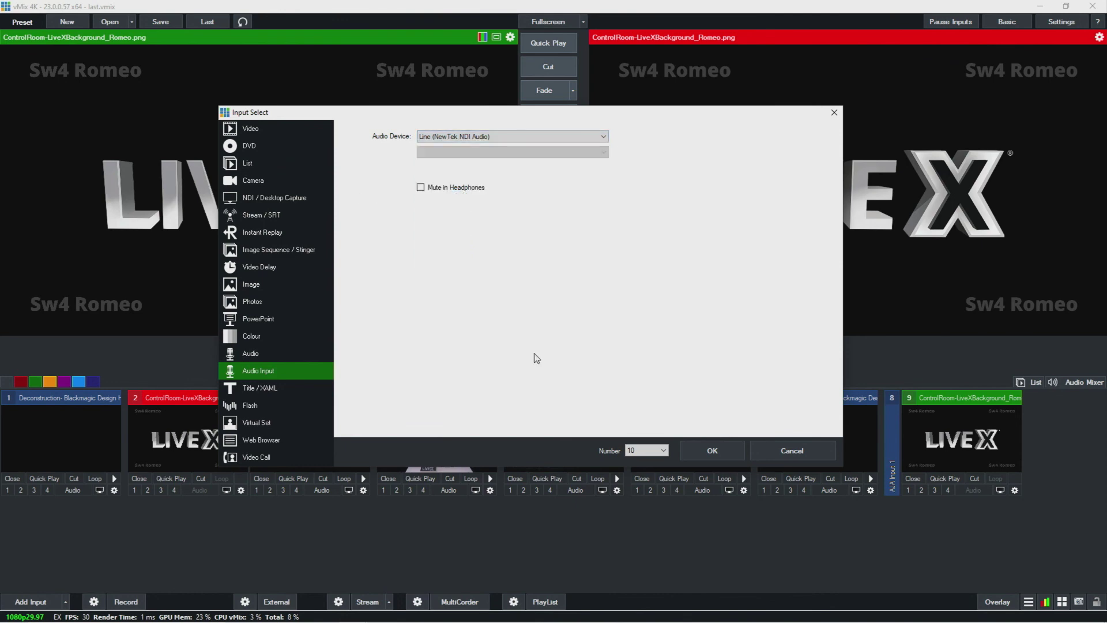